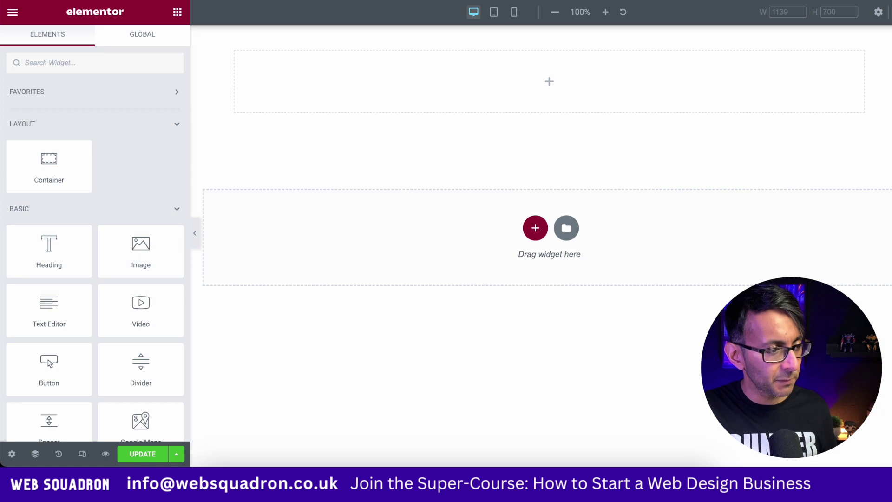
- Add a Loop Grid widget to the empty container on the page
left_click(52, 62)
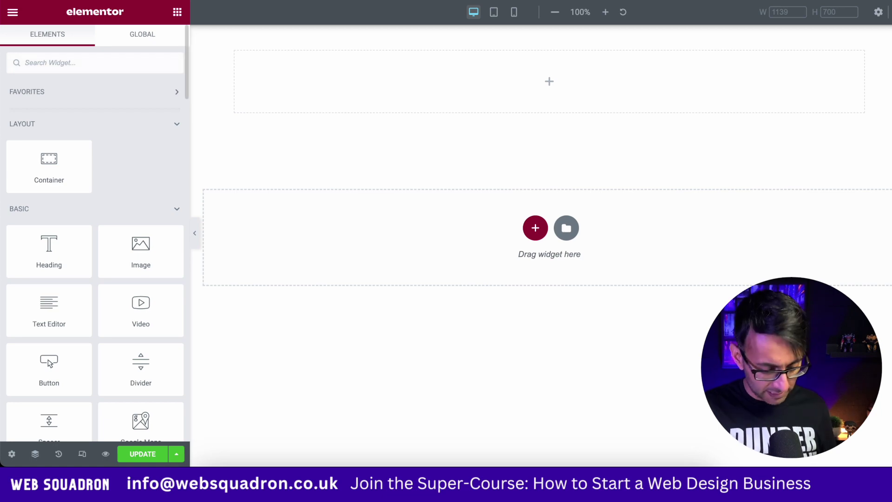
type("loop")
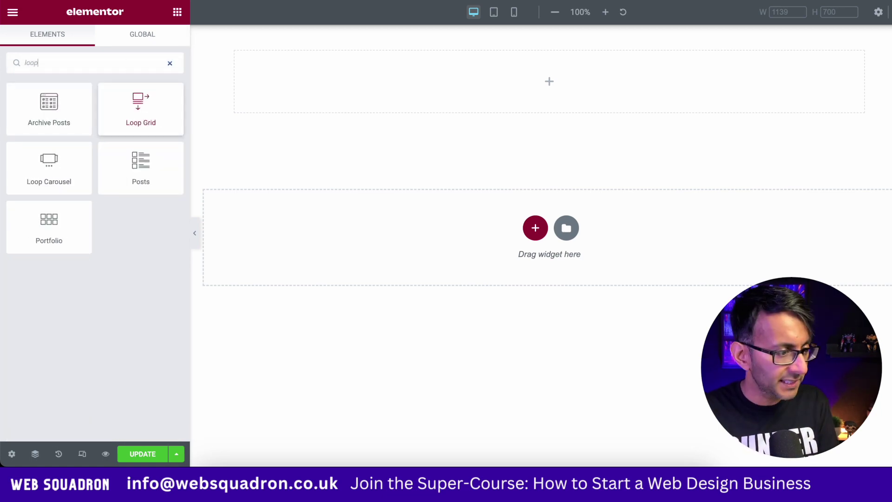
left_click_drag(141, 112, 472, 86)
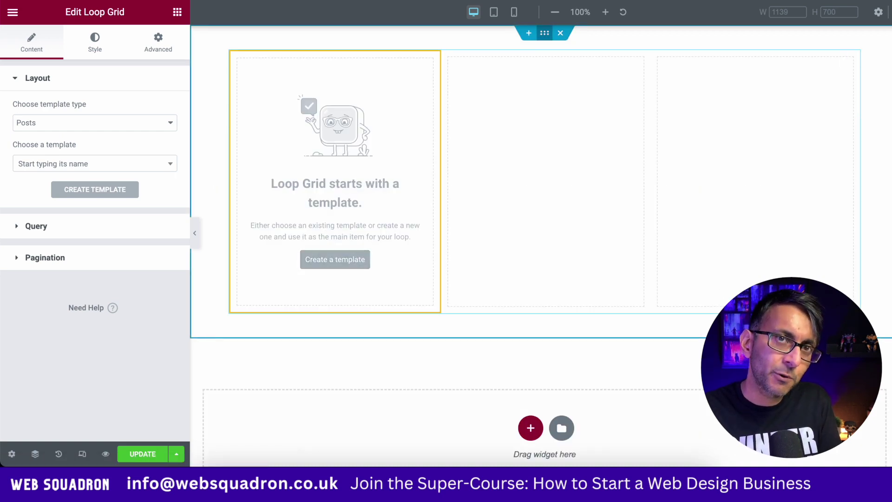
- Check the outer container's layout settings, then create a new Posts template for the Loop Grid and save the page changes
left_click(544, 32)
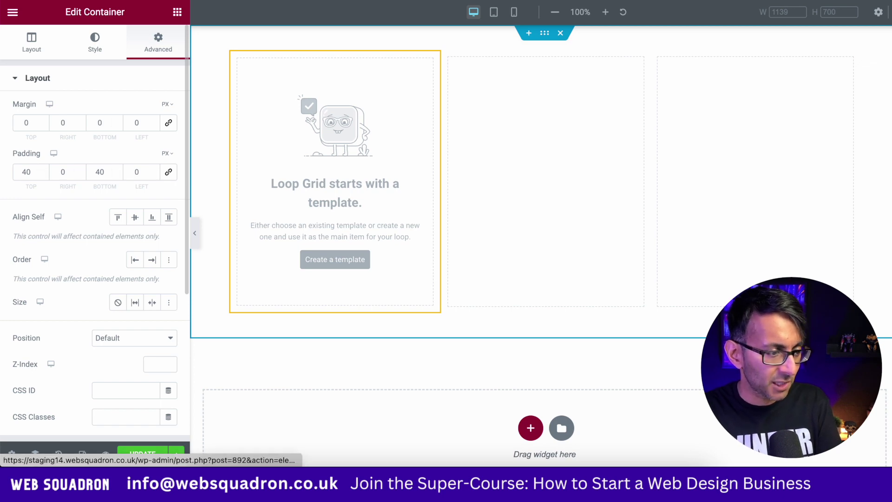
left_click(32, 42)
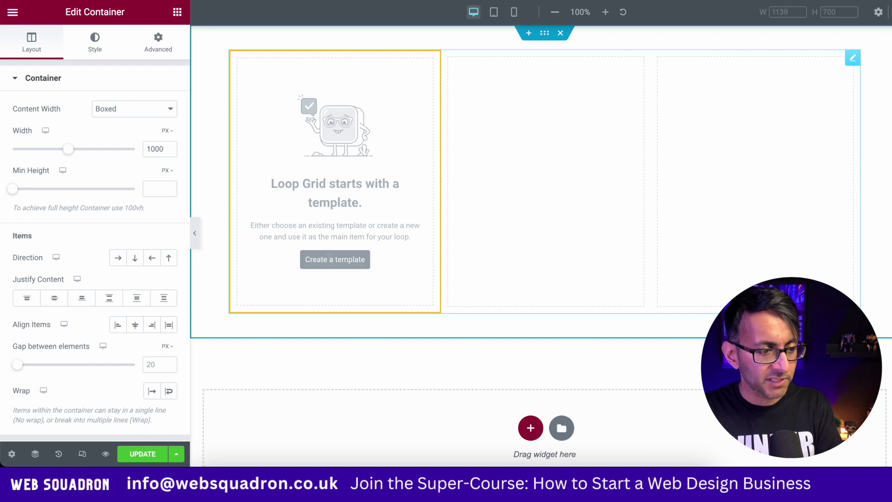
left_click(335, 259)
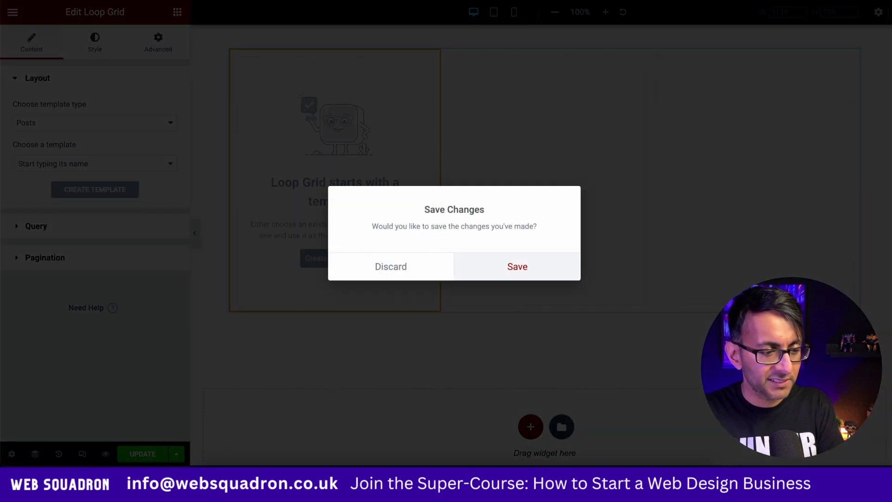
left_click(517, 266)
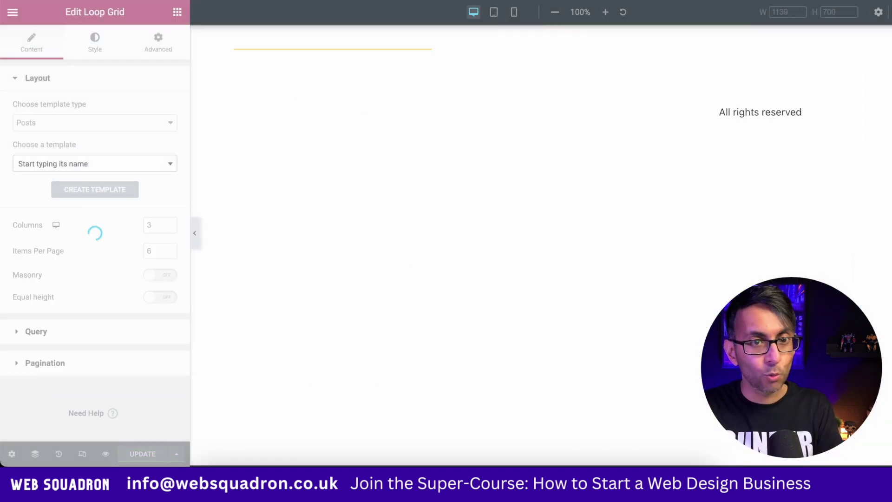
- Add a Featured Image to the loop template and set its container's margin and padding to 0 on all sides
left_click_drag(140, 220, 327, 105)
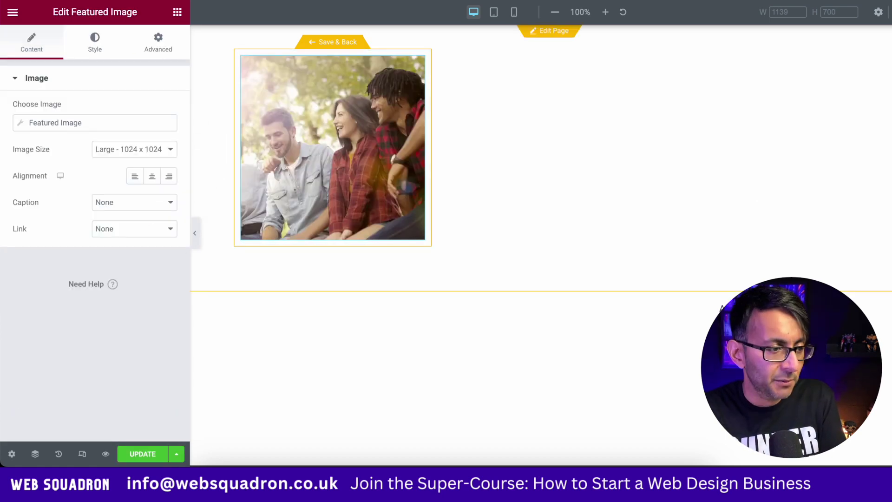
left_click(242, 56)
left_click(158, 42)
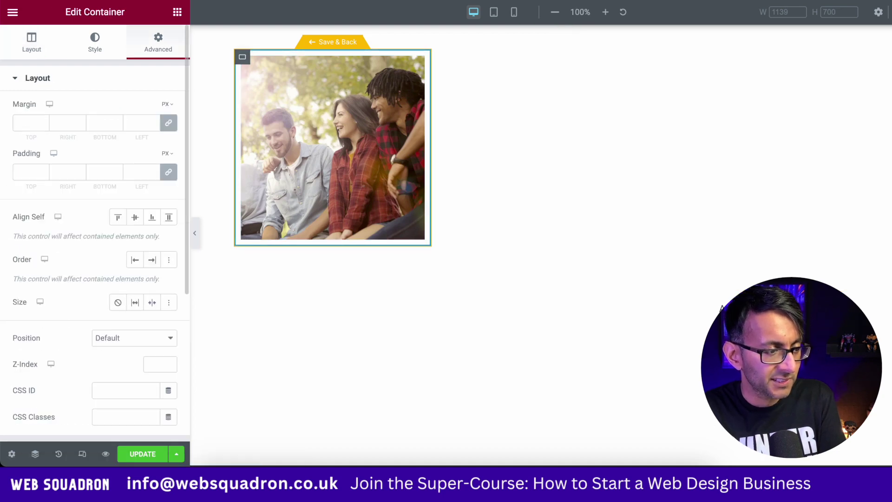
left_click(169, 123)
left_click(168, 172)
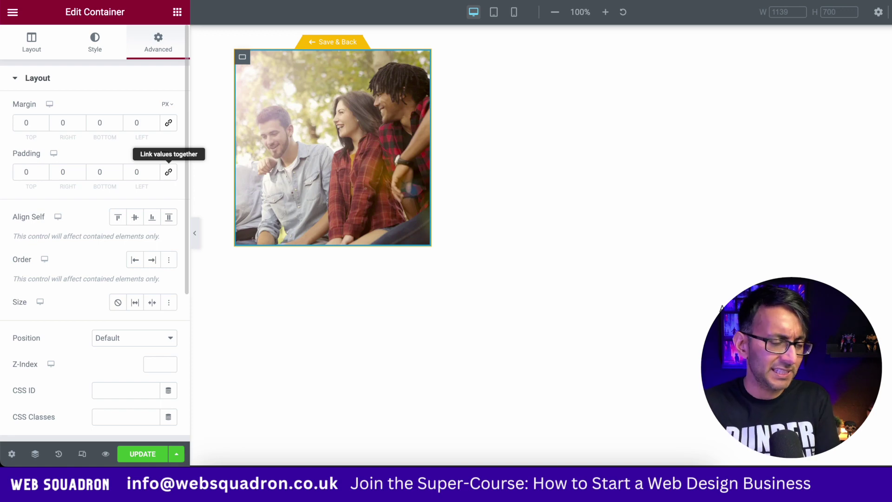
- Set the featured image's size to Full
left_click(424, 56)
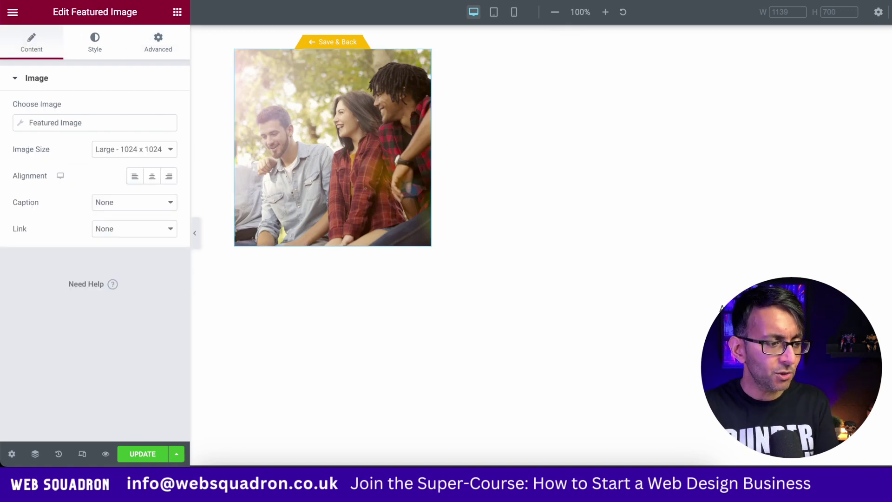
left_click(134, 149)
left_click(135, 229)
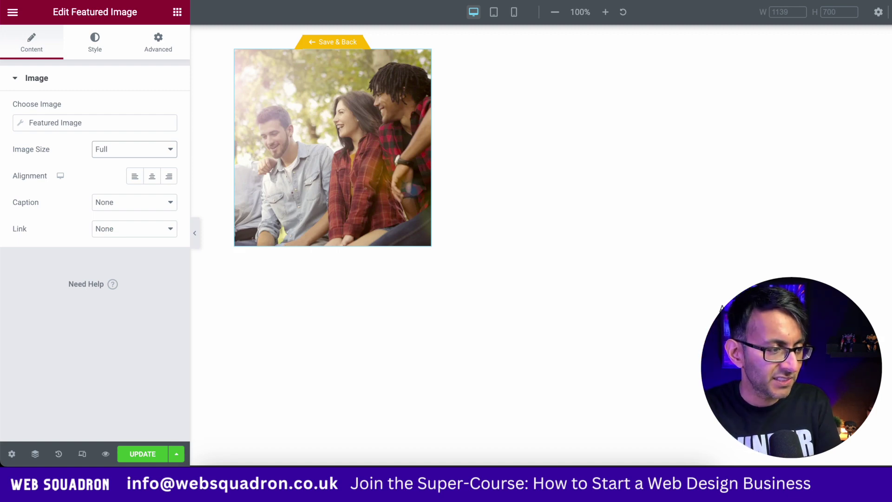
- Add a Post Title above the featured image in the loop template
left_click(95, 43)
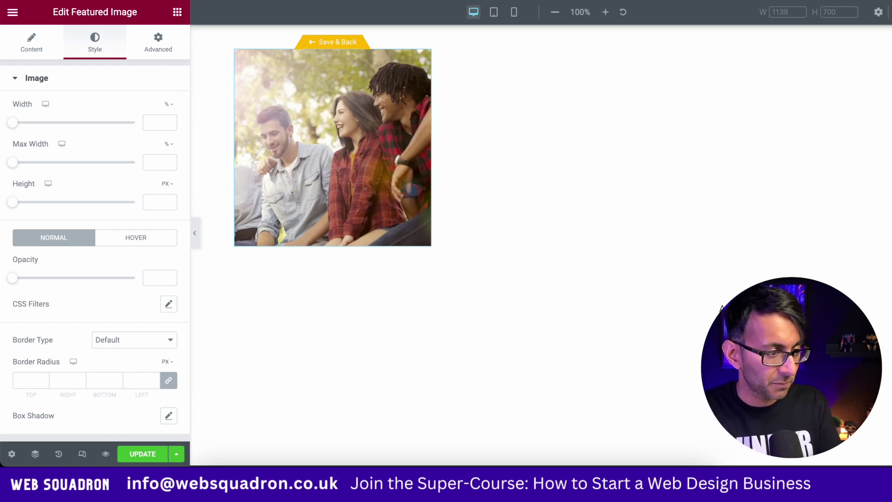
left_click(177, 12)
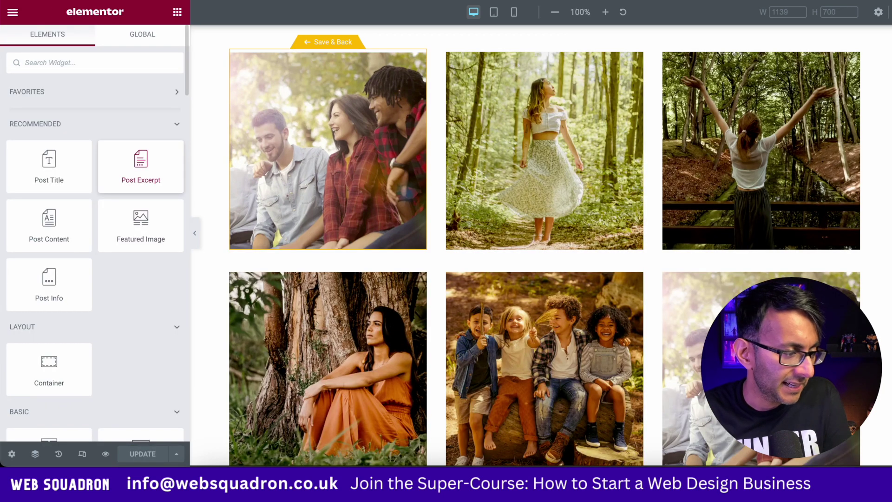
left_click_drag(48, 162, 298, 69)
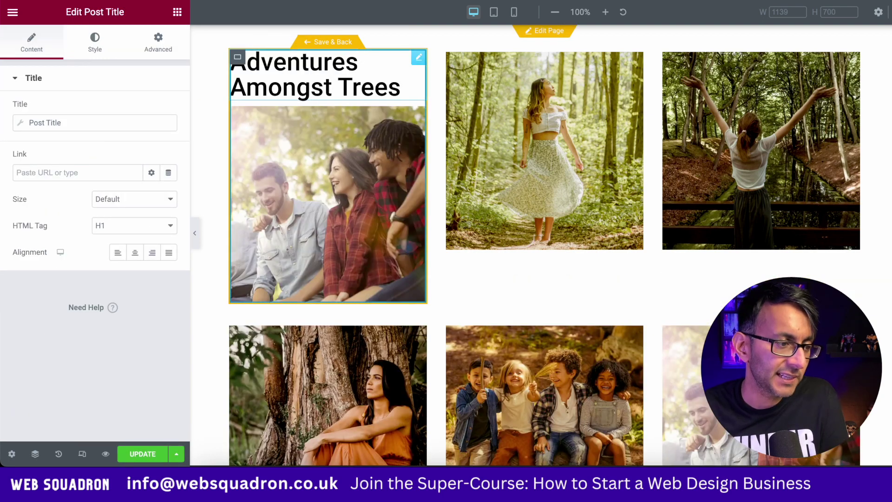
- Try a Post Info widget above the post title and delete it again
left_click(177, 12)
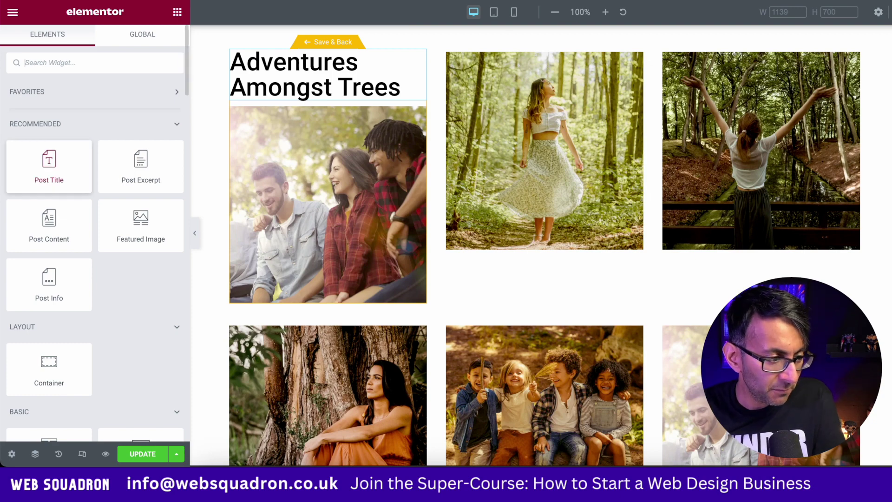
left_click_drag(49, 281, 327, 62)
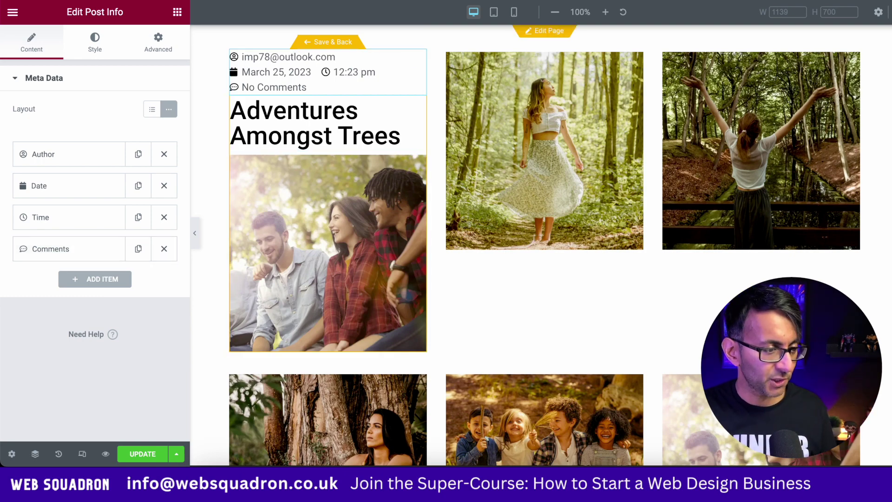
right_click(302, 69)
left_click(330, 307)
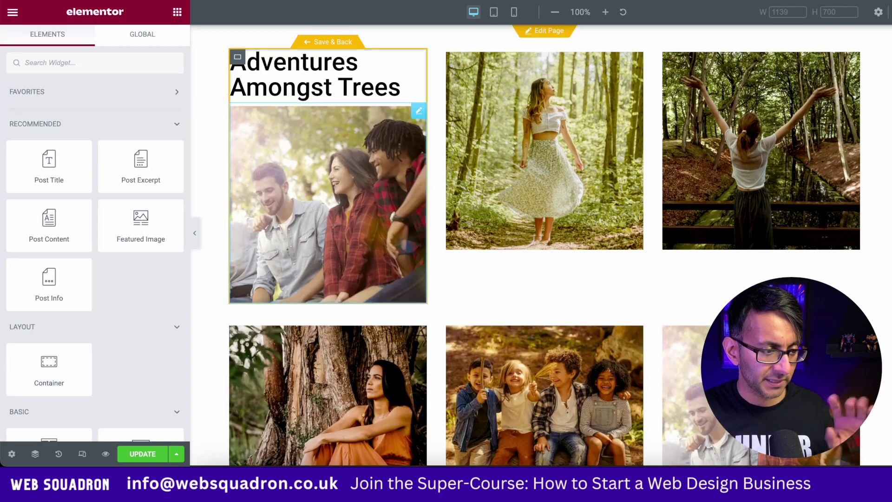
- Add a Text Editor above the post title and replace its placeholder text with the dynamic Post Date
scroll(110, 346, "down", 1)
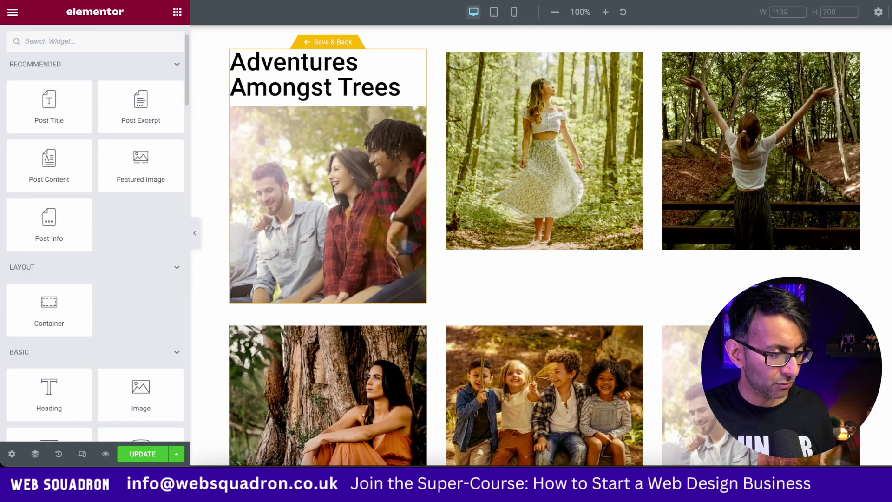
scroll(110, 346, "up", 1)
scroll(109, 346, "down", 1)
scroll(49, 325, "down", 4)
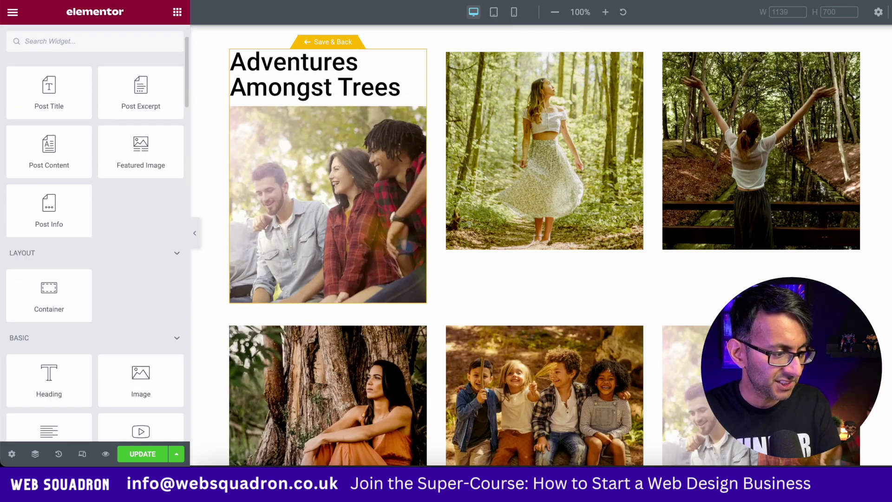
left_click_drag(48, 344, 302, 51)
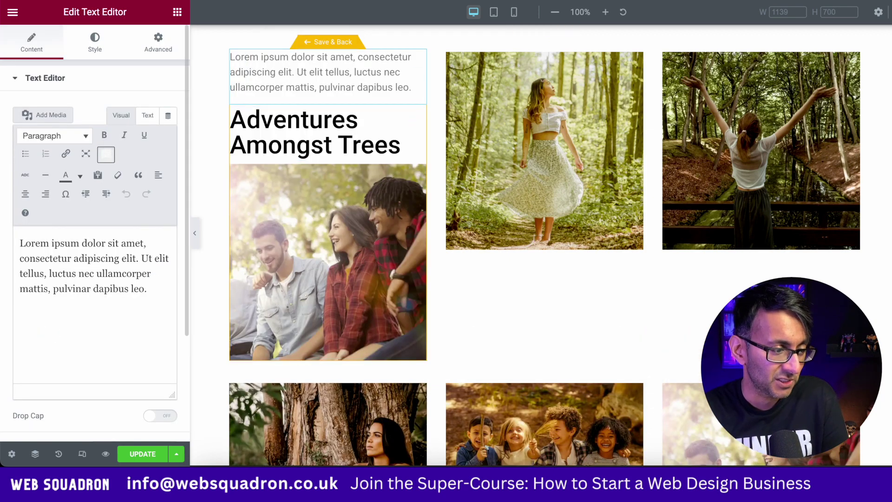
left_click_drag(150, 290, 18, 243)
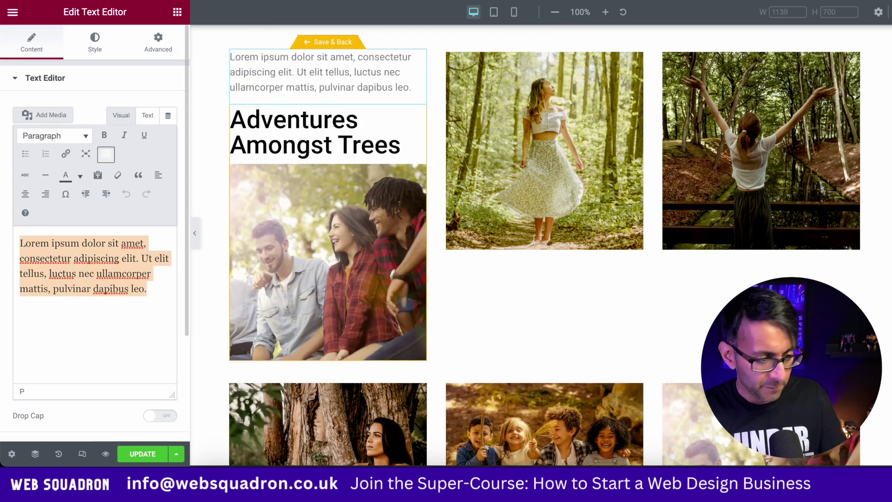
key("BackSpace")
left_click(168, 115)
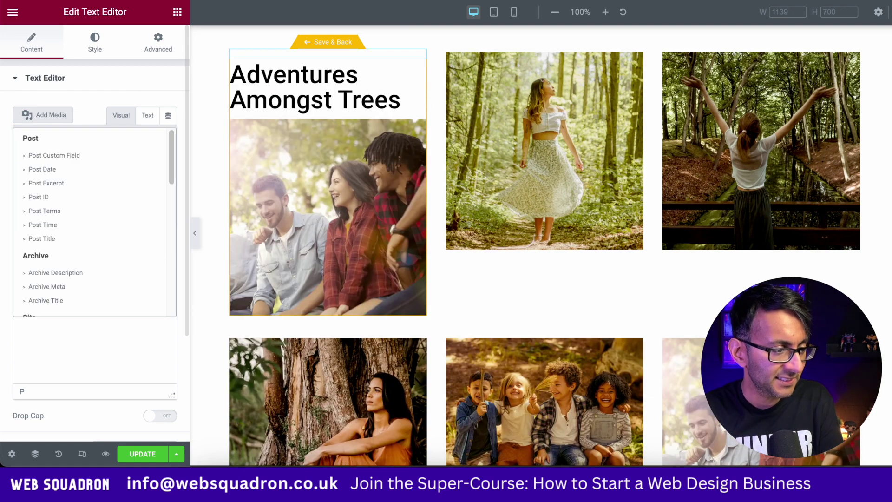
left_click(70, 171)
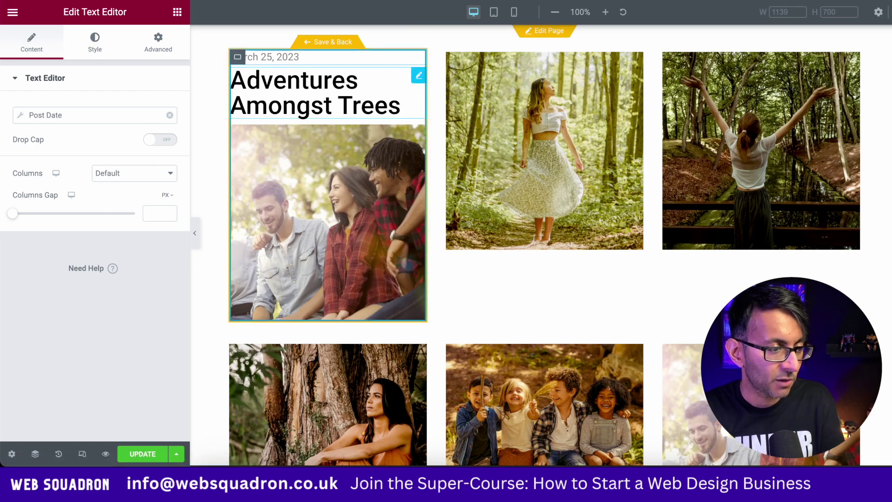
- Try gaps of 0 and 20 px between the elements of the loop item's container, and set the gap back to 5 px
left_click(419, 76)
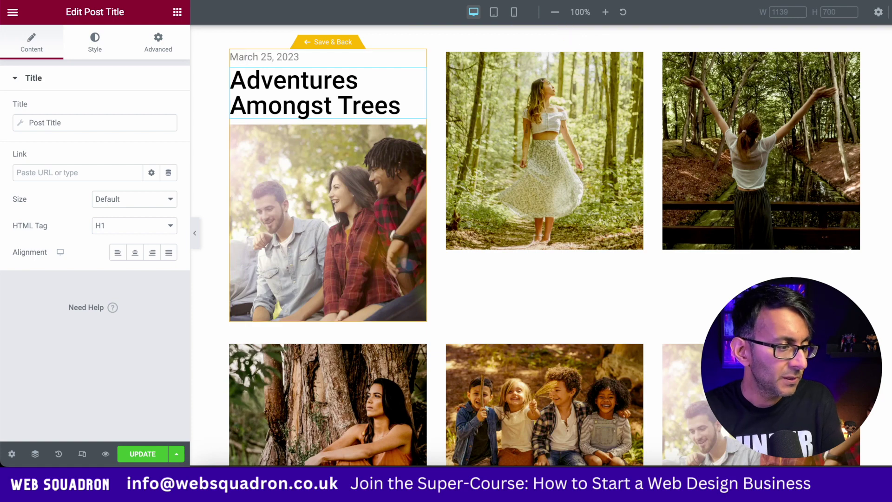
left_click(237, 56)
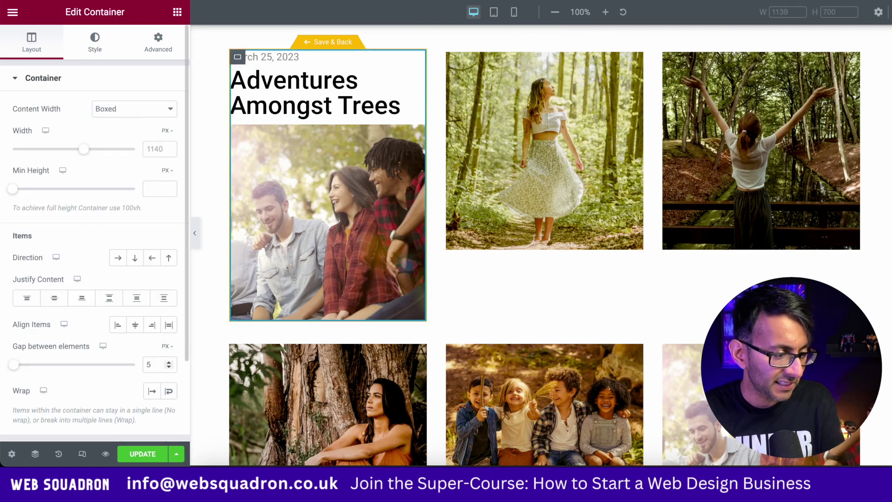
double_click(150, 365)
type("0")
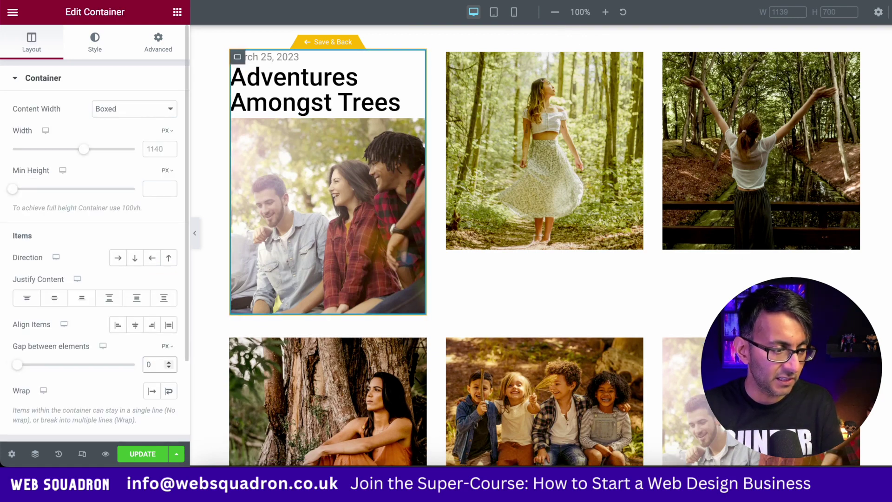
key("BackSpace")
type("20")
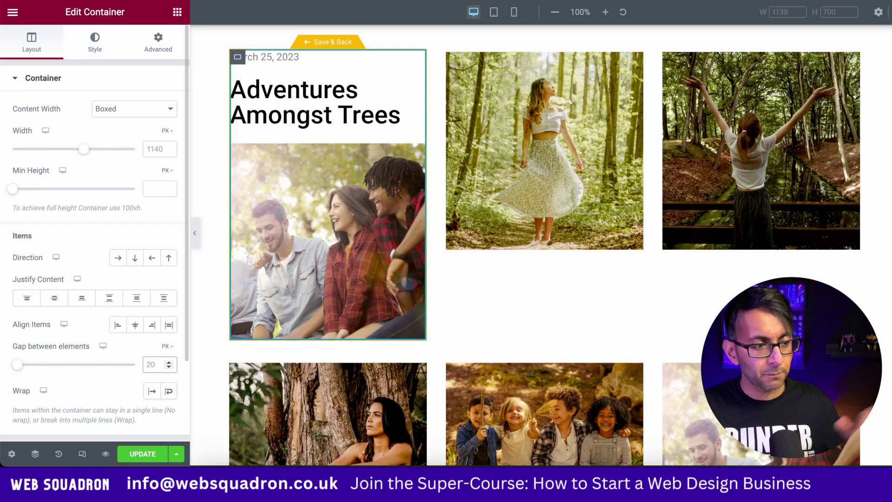
key("BackSpace")
key("BackSpace")
type("5")
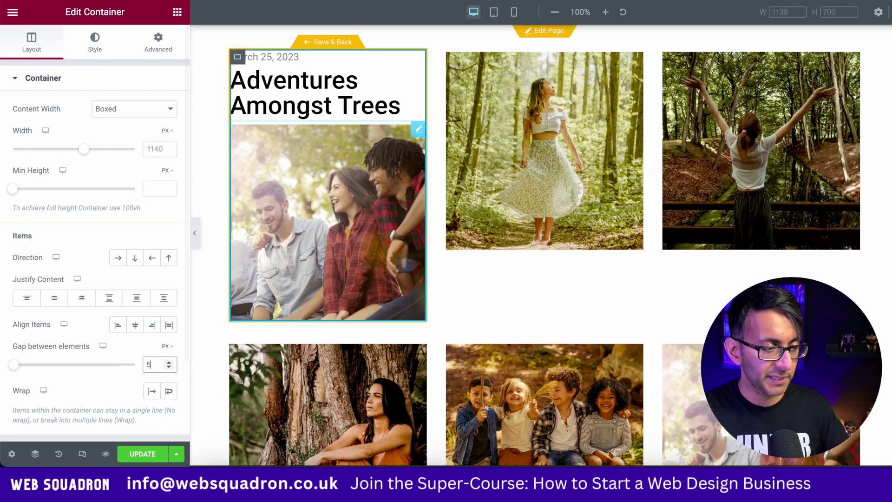
- Set the post title's font family to Antonio and its size to 25 px
left_click(418, 75)
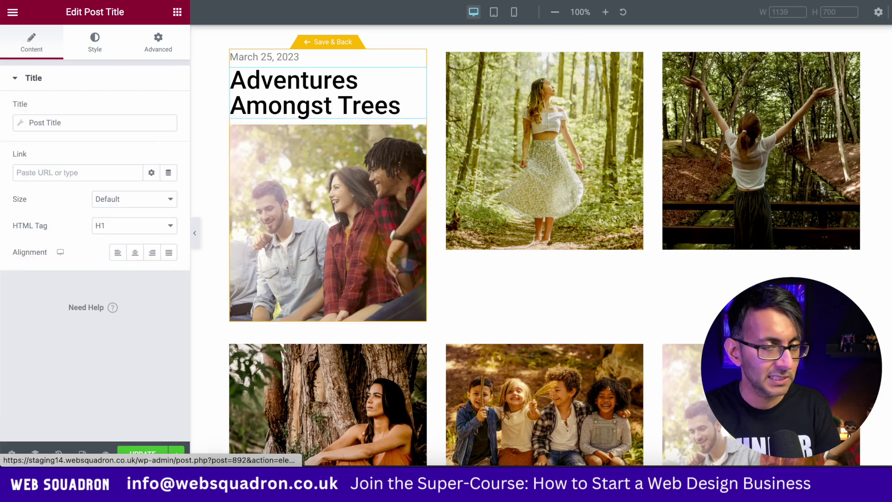
left_click(94, 43)
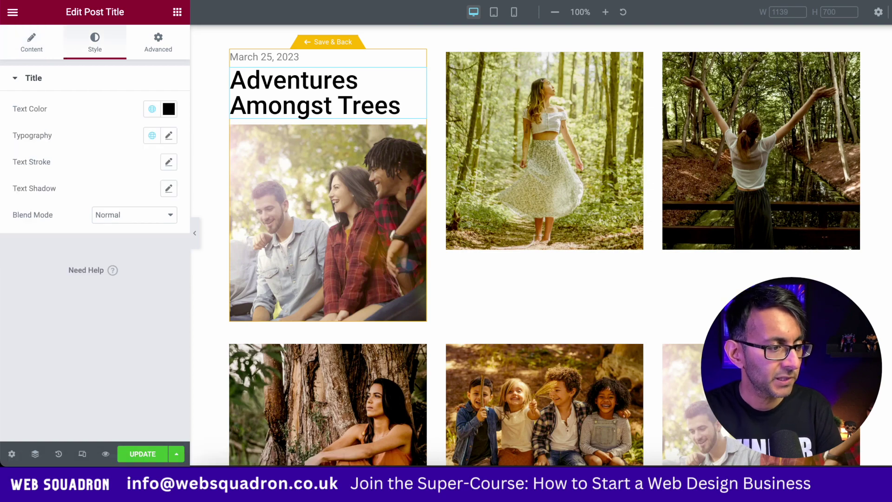
left_click(169, 136)
left_click(129, 195)
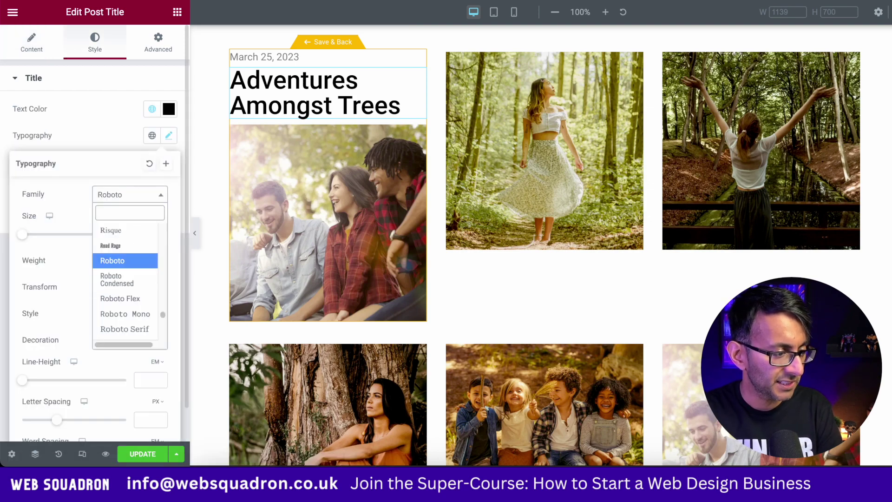
type("anoni")
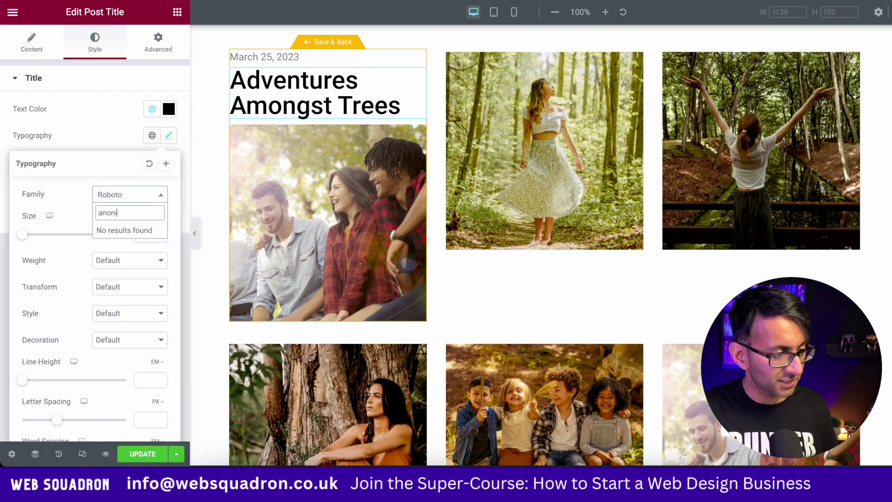
key("BackSpace")
key("BackSpace")
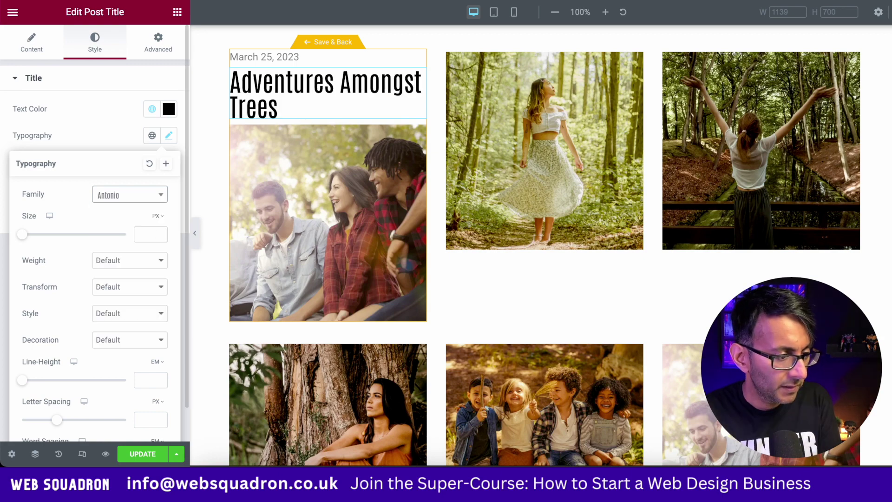
left_click(146, 234)
type("25")
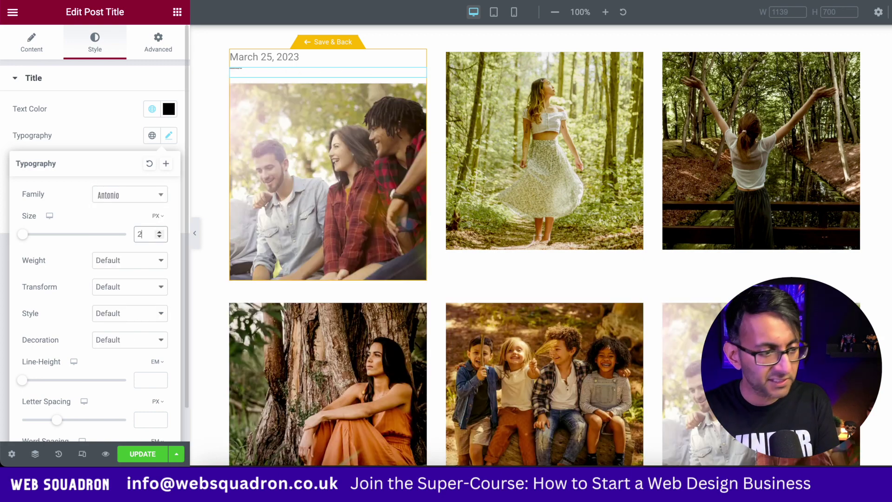
- Set the post title's font weight to 600 (Semi Bold) and its letter spacing to 1 px
left_click(130, 261)
left_click(130, 261)
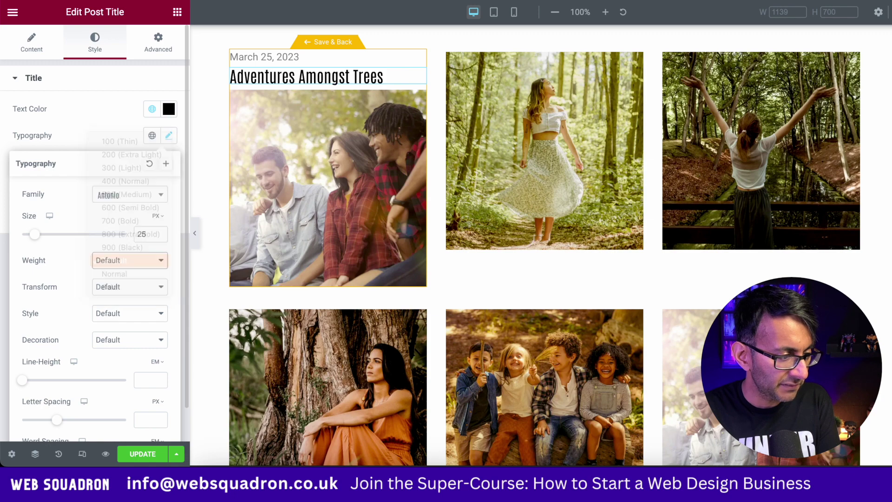
left_click(130, 261)
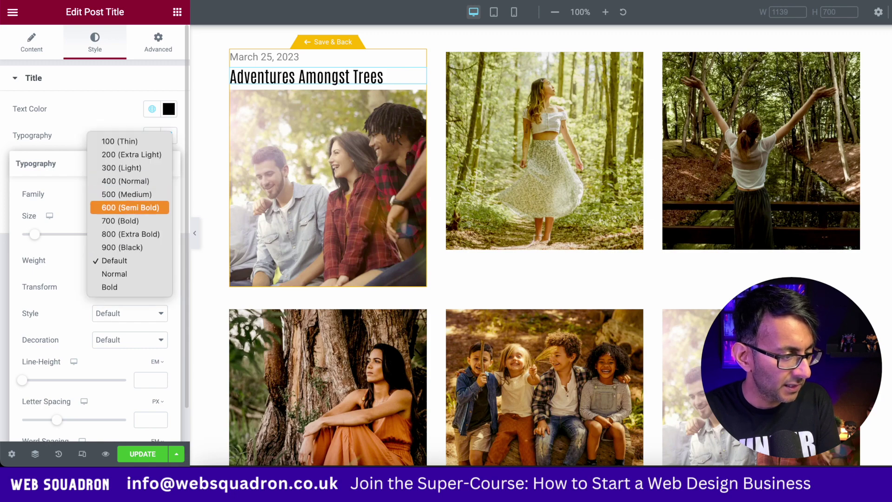
left_click(130, 208)
left_click(148, 419)
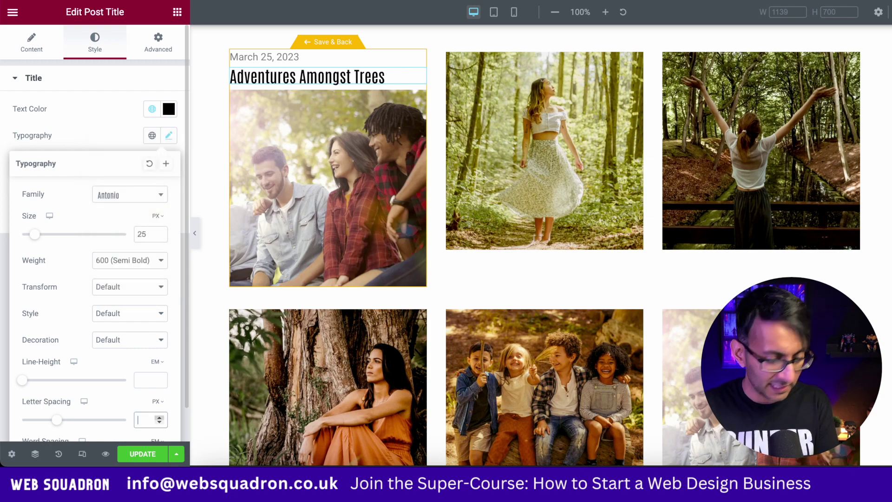
type("1")
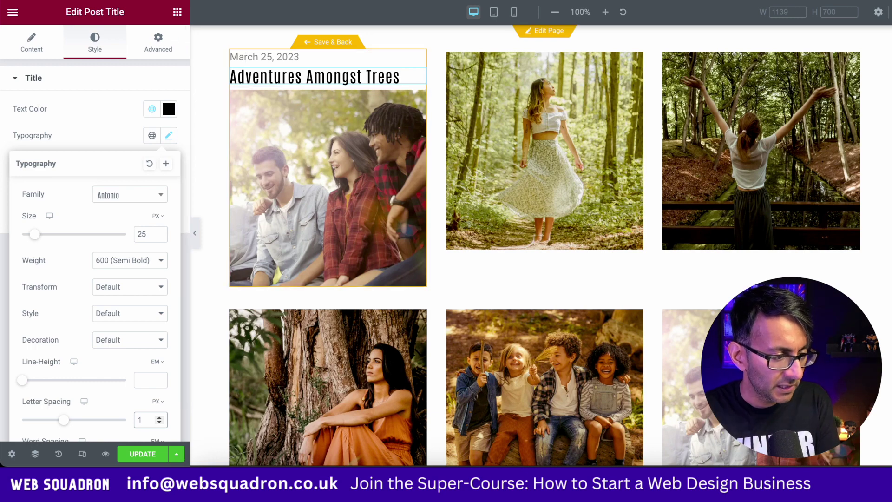
left_click(196, 237)
left_click(195, 237)
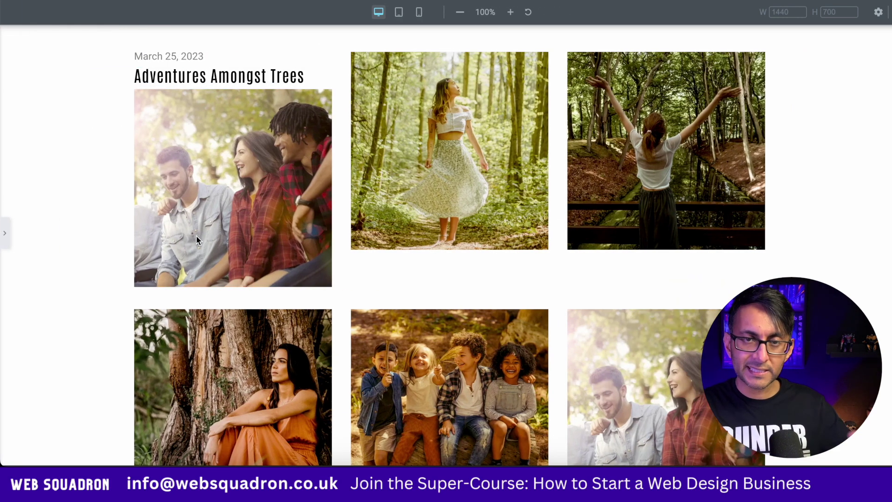
left_click(5, 232)
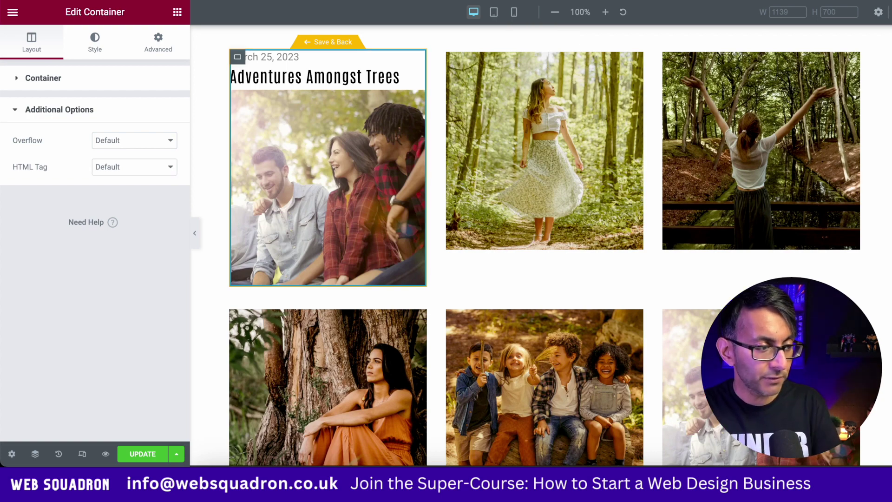
- Turn the loop item's container into an a (link) element pointing to the dynamic Post URL, and update the template
left_click(43, 78)
left_click(43, 78)
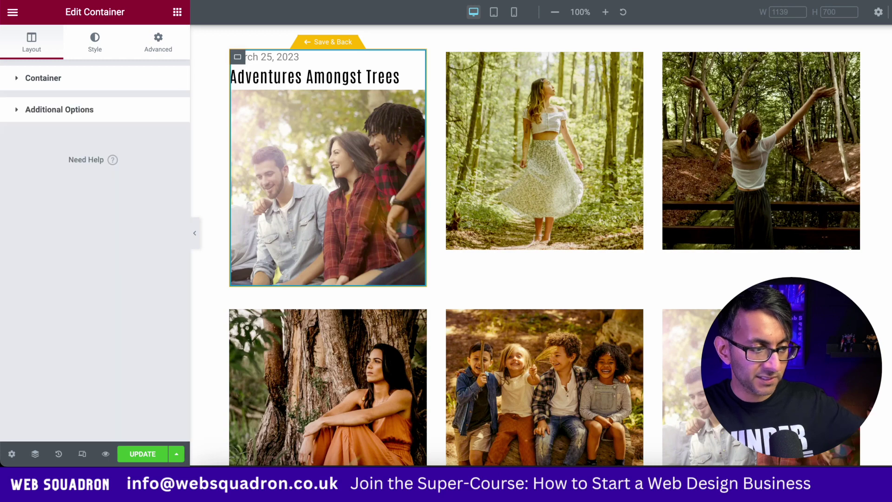
left_click(59, 109)
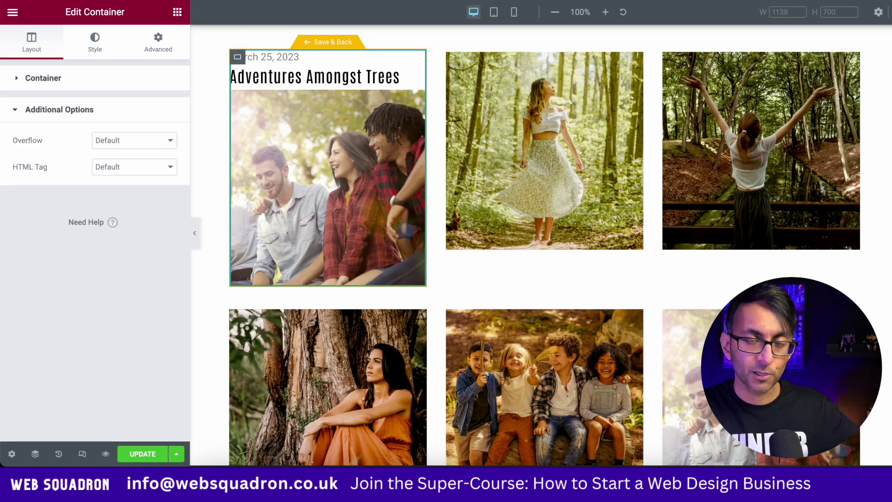
left_click(134, 167)
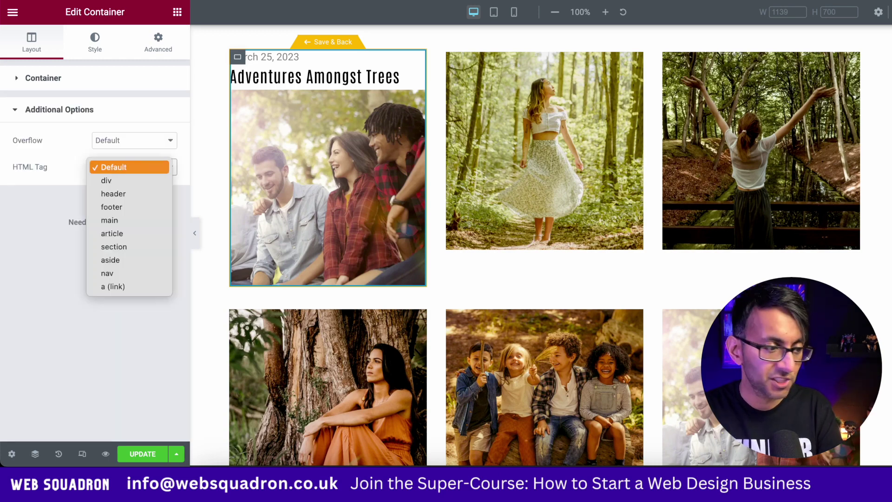
left_click(114, 287)
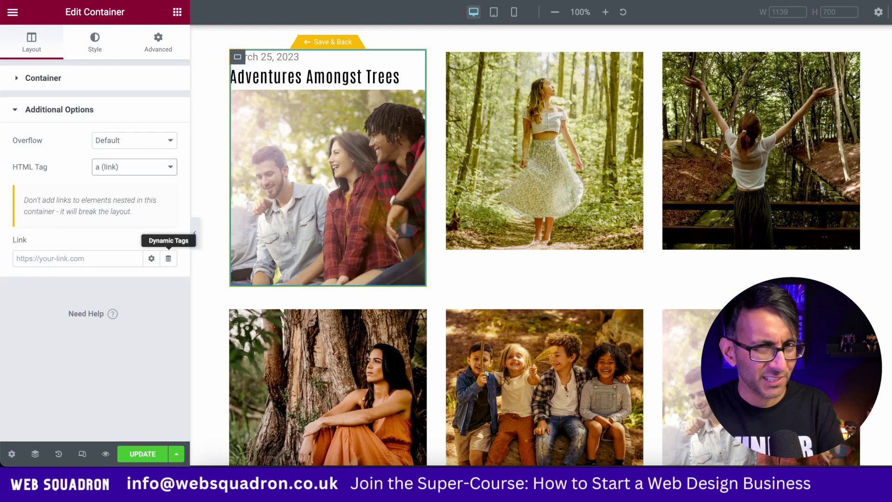
left_click(168, 258)
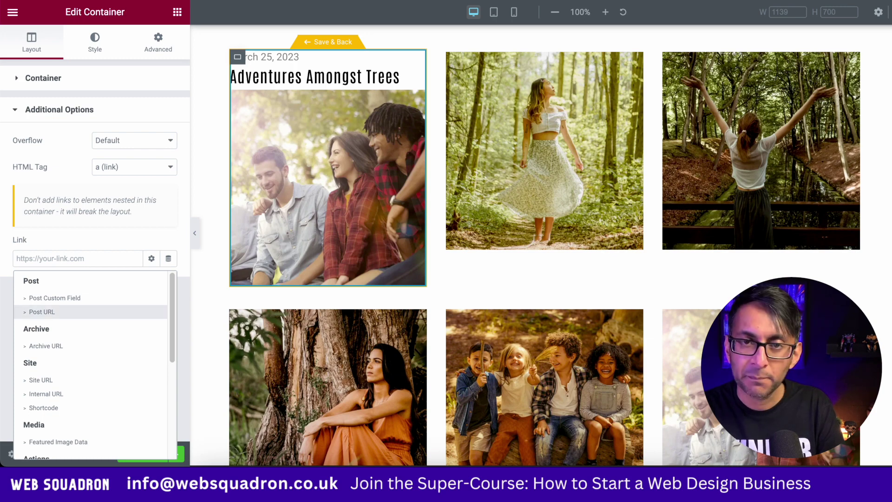
left_click(42, 311)
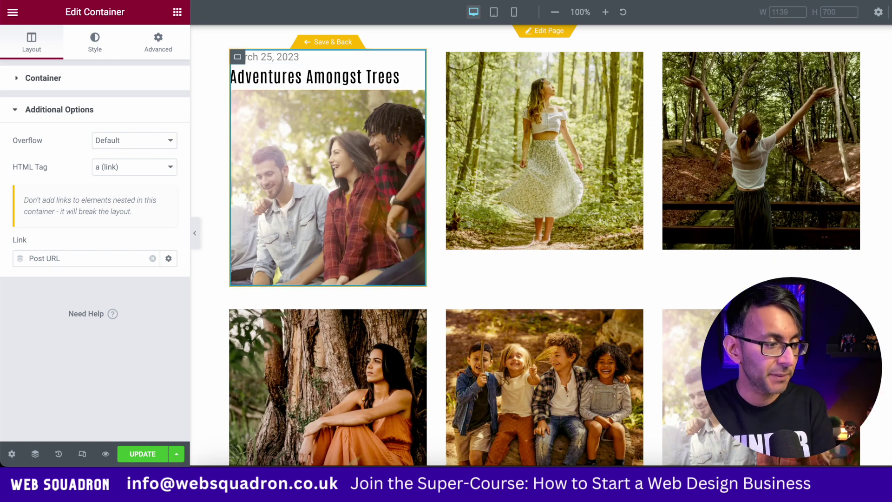
left_click(143, 454)
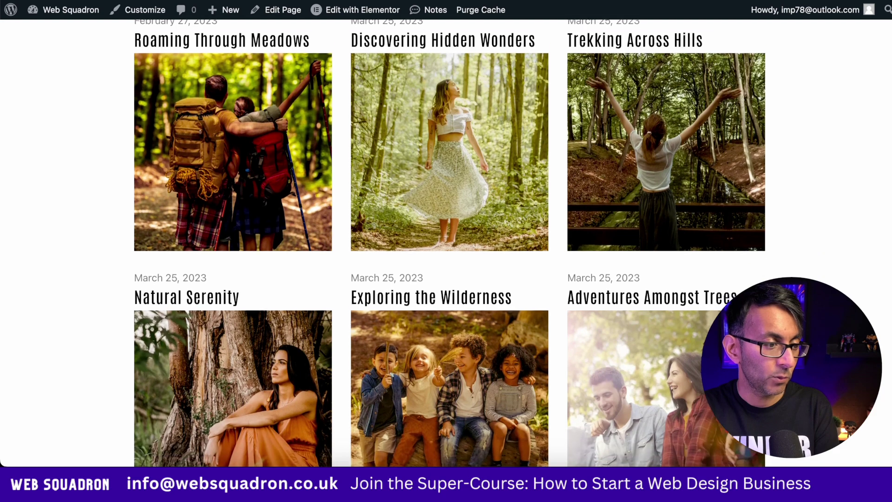
- Test the card links on the live page by opening Roaming Through Meadows and Exploring the Wilderness, returning to the grid each time
scroll(449, 243, "down", 1)
scroll(449, 242, "up", 1)
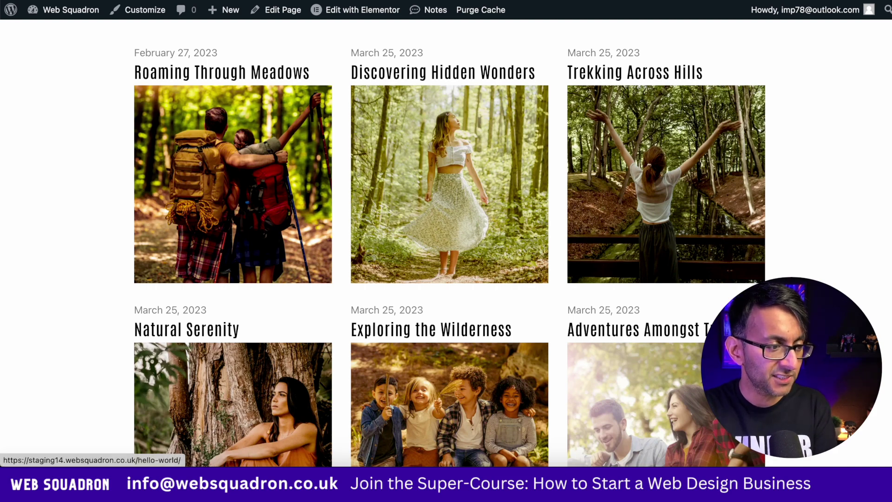
left_click(232, 184)
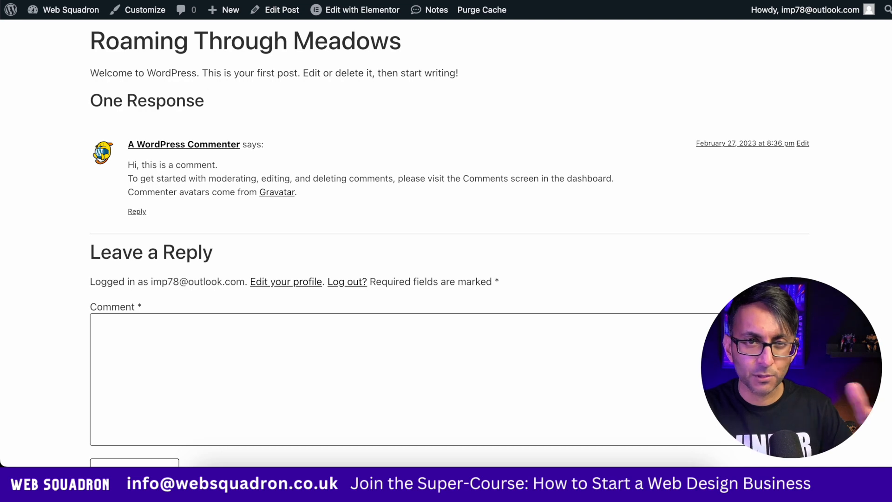
key("alt+Left")
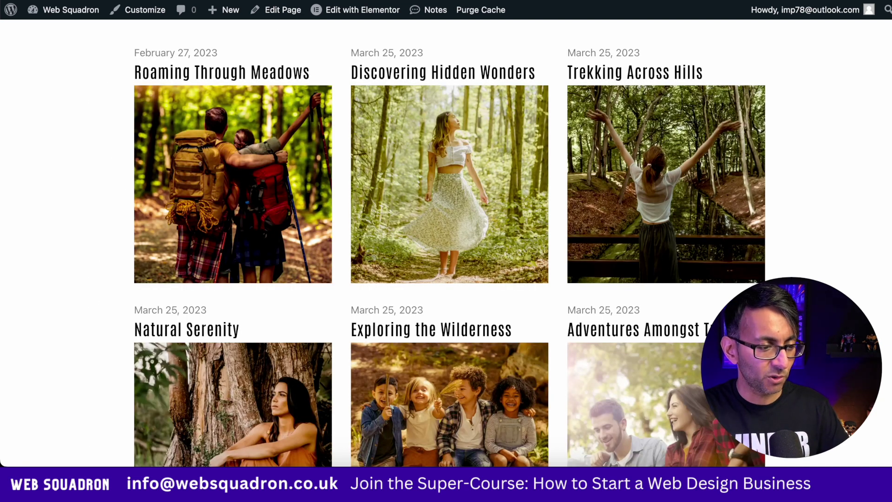
left_click(535, 356)
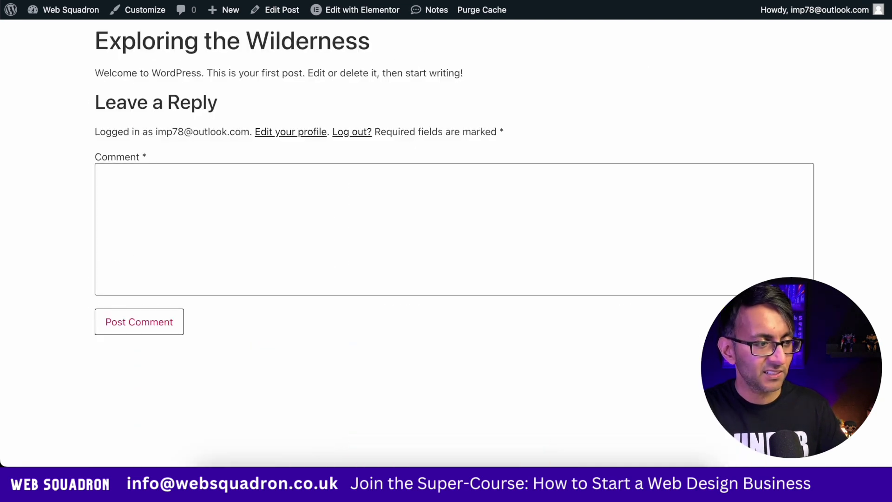
key("alt+Left")
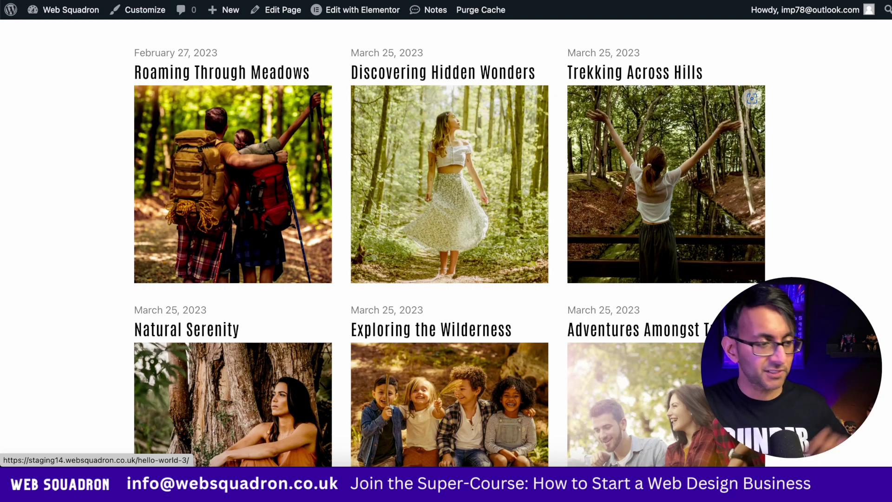
- Reopen the page in Elementor, set the Loop Grid's column and row gaps to 60 each, and update the page
left_click(363, 10)
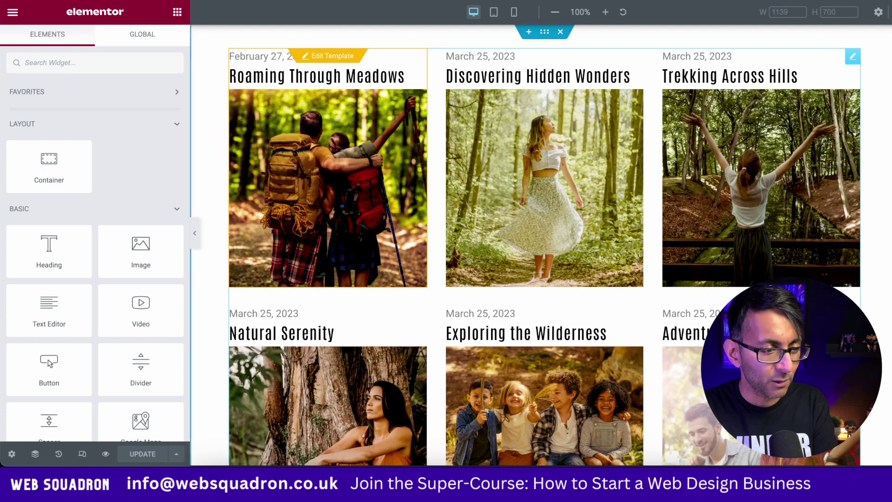
left_click(852, 57)
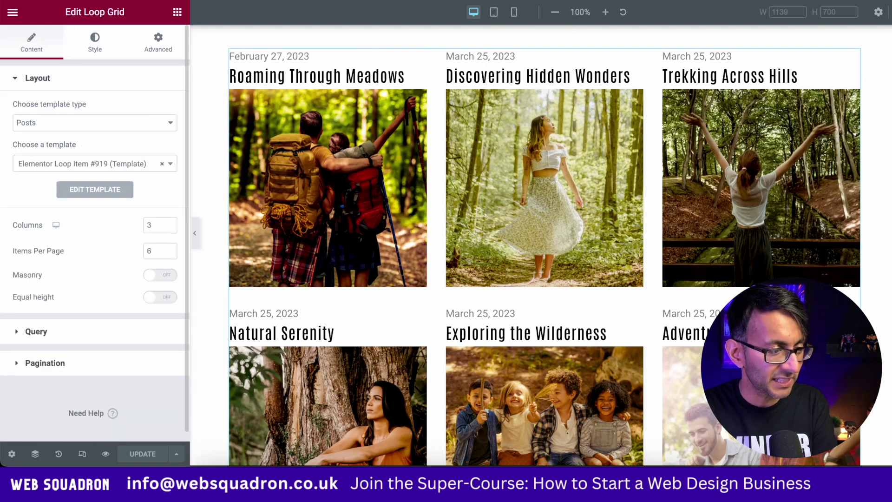
left_click(95, 42)
left_click(154, 123)
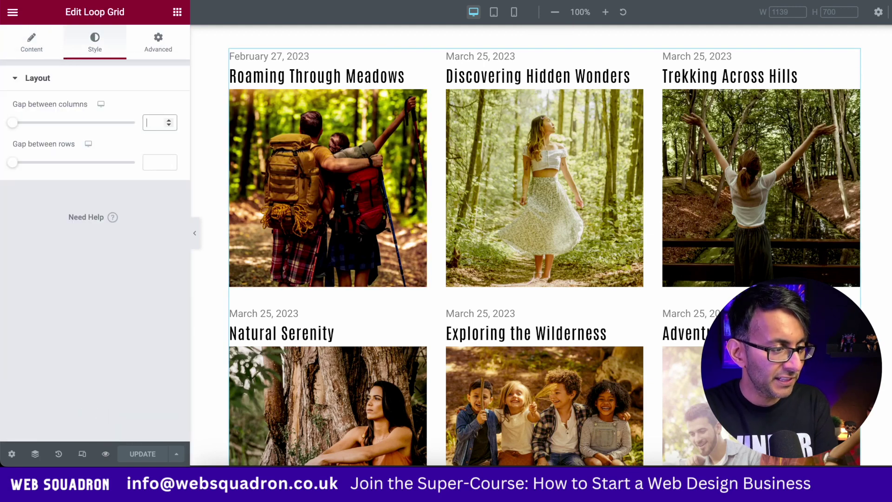
type("60")
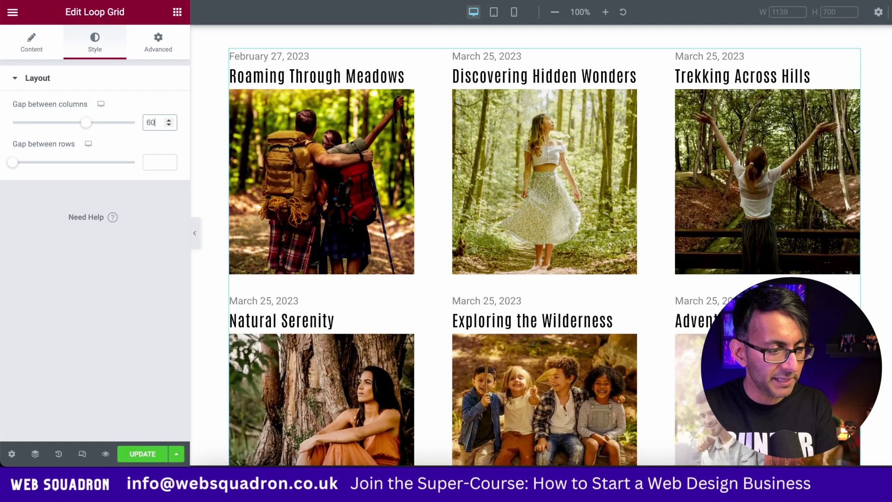
left_click(154, 162)
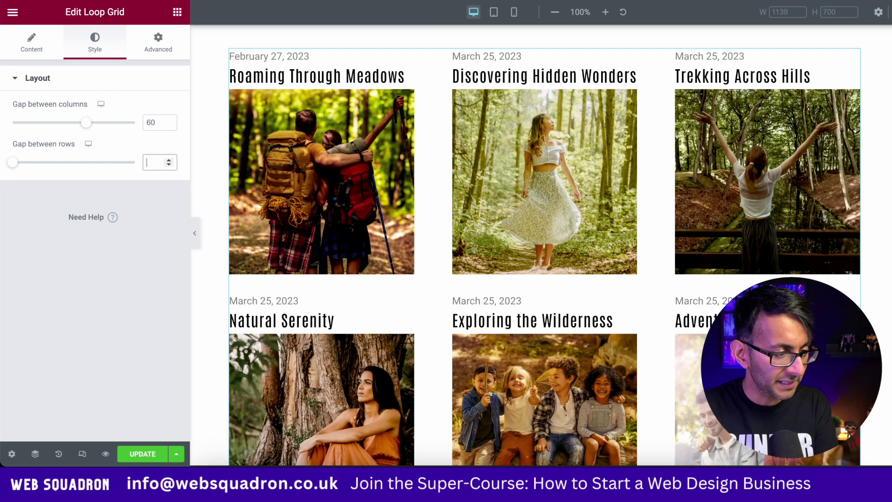
type("60")
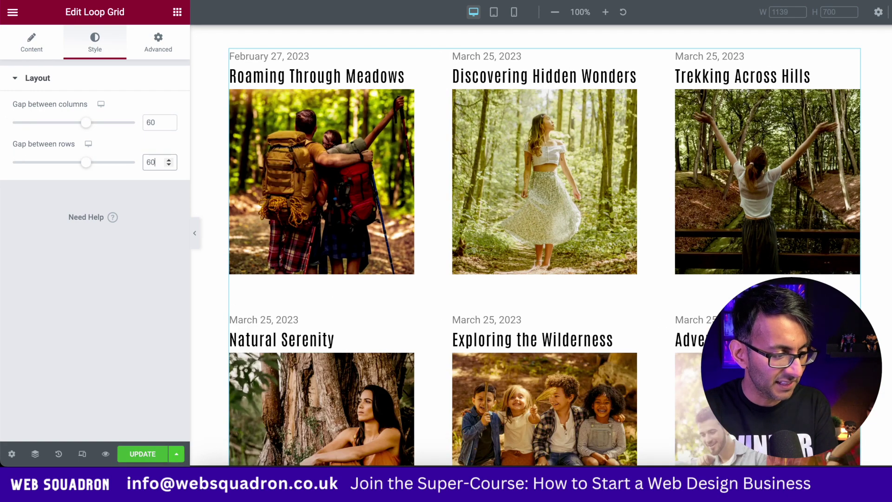
left_click(137, 453)
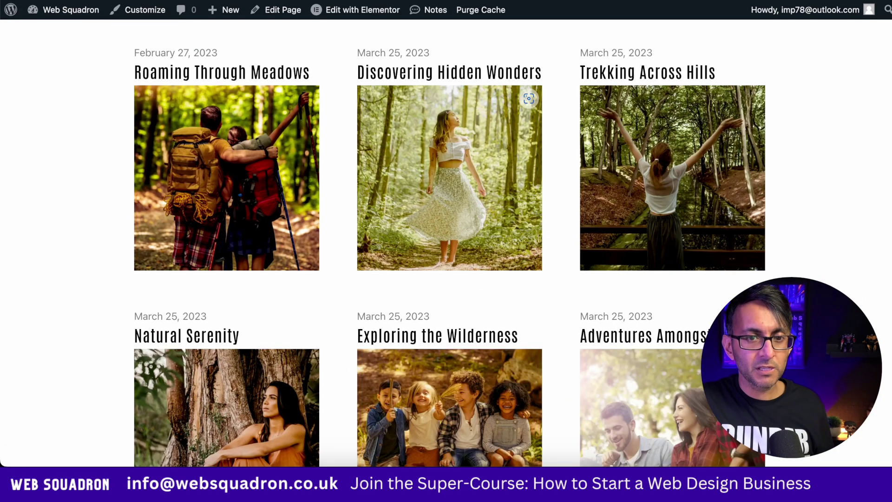
- Examine the spacing between the columns and rows of the post grid on the live page
scroll(672, 177, "down", 1)
scroll(672, 177, "up", 1)
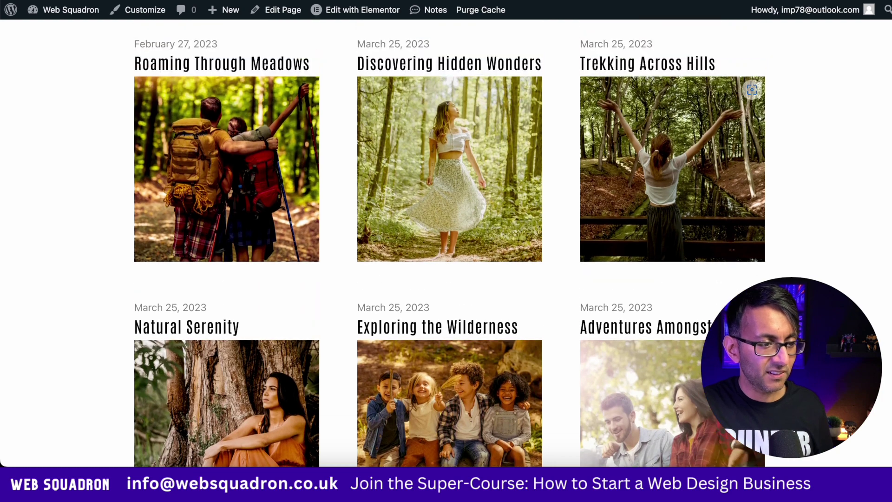
scroll(672, 177, "down", 1)
scroll(674, 167, "down", 3)
scroll(673, 167, "up", 3)
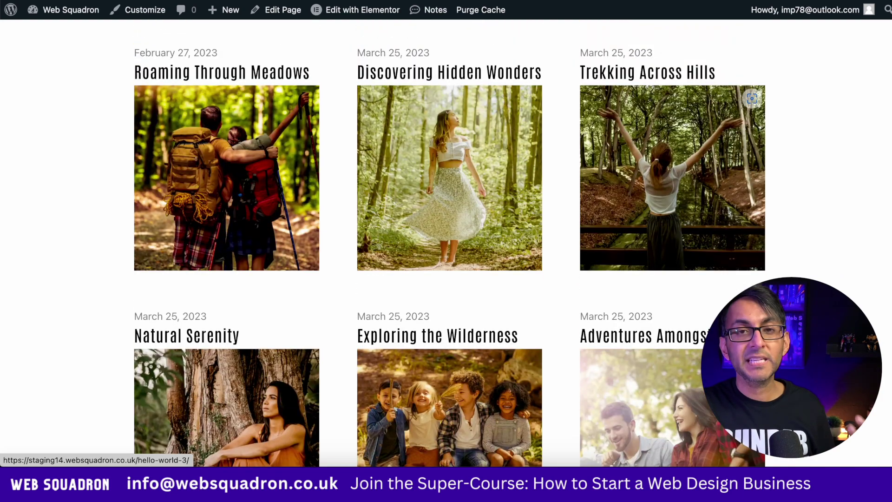